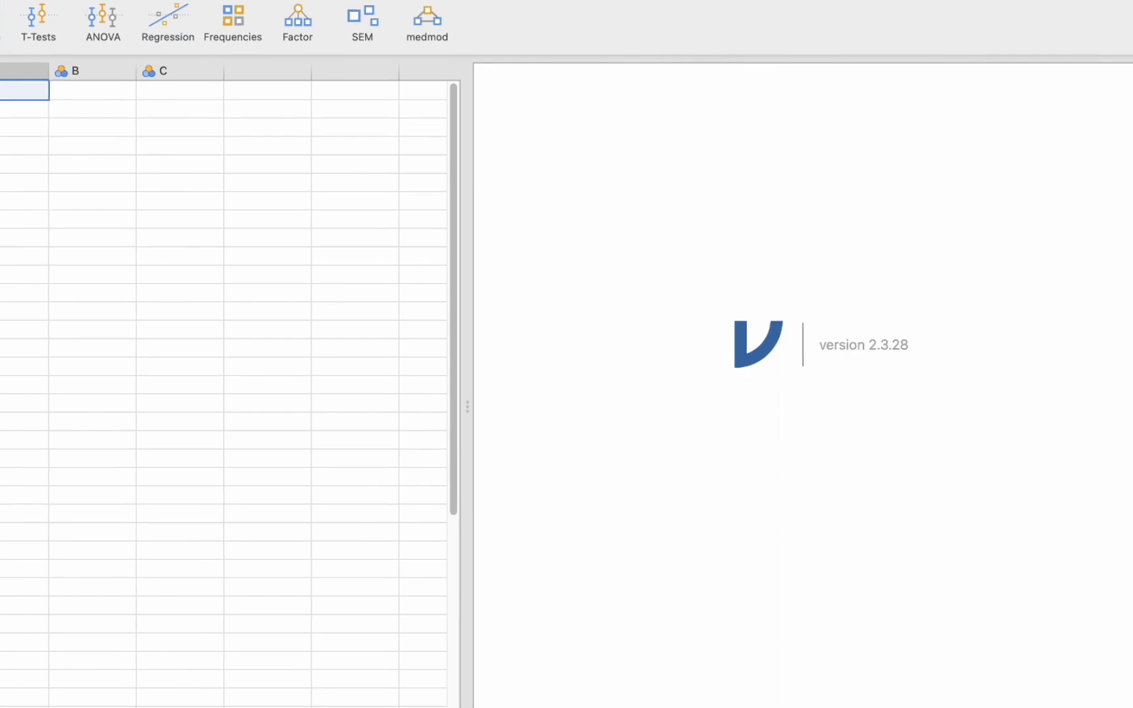
- Open the recent data file ending in "anova kuliah 1.xlsx"
left_click(2, 2)
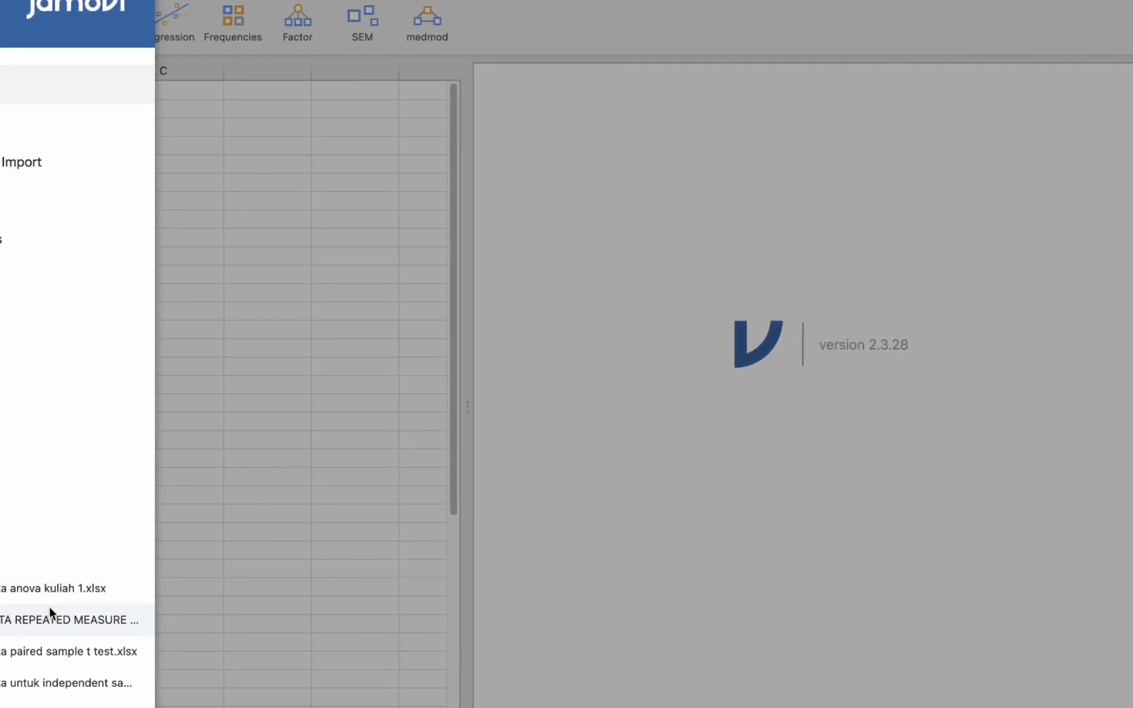
left_click(4, 587)
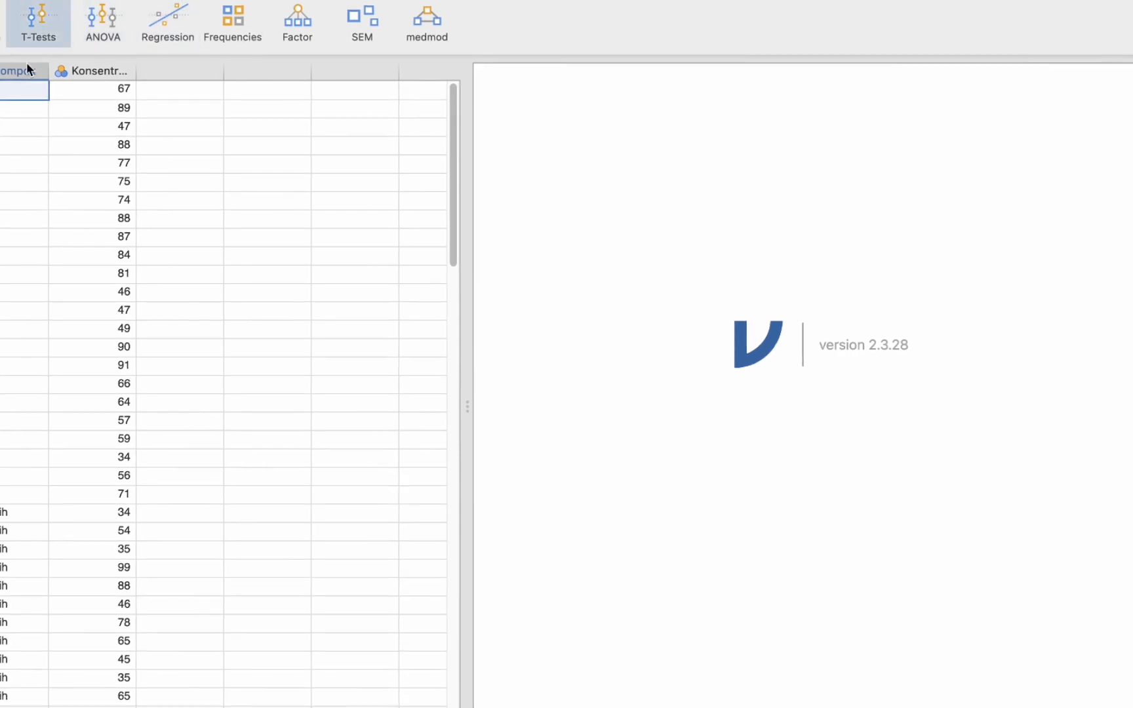
- Look through the rows of the imported data to examine the drink groups and their Konsentrasi scores
scroll(56, 263, "down", 1)
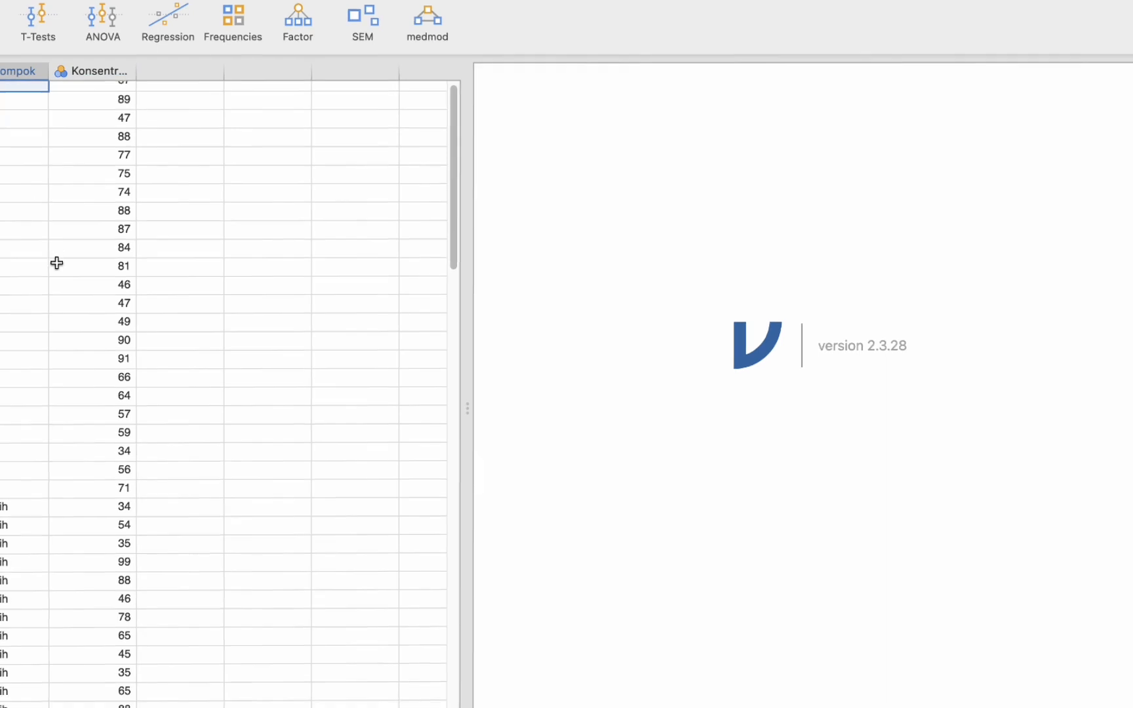
scroll(57, 263, "down", 15)
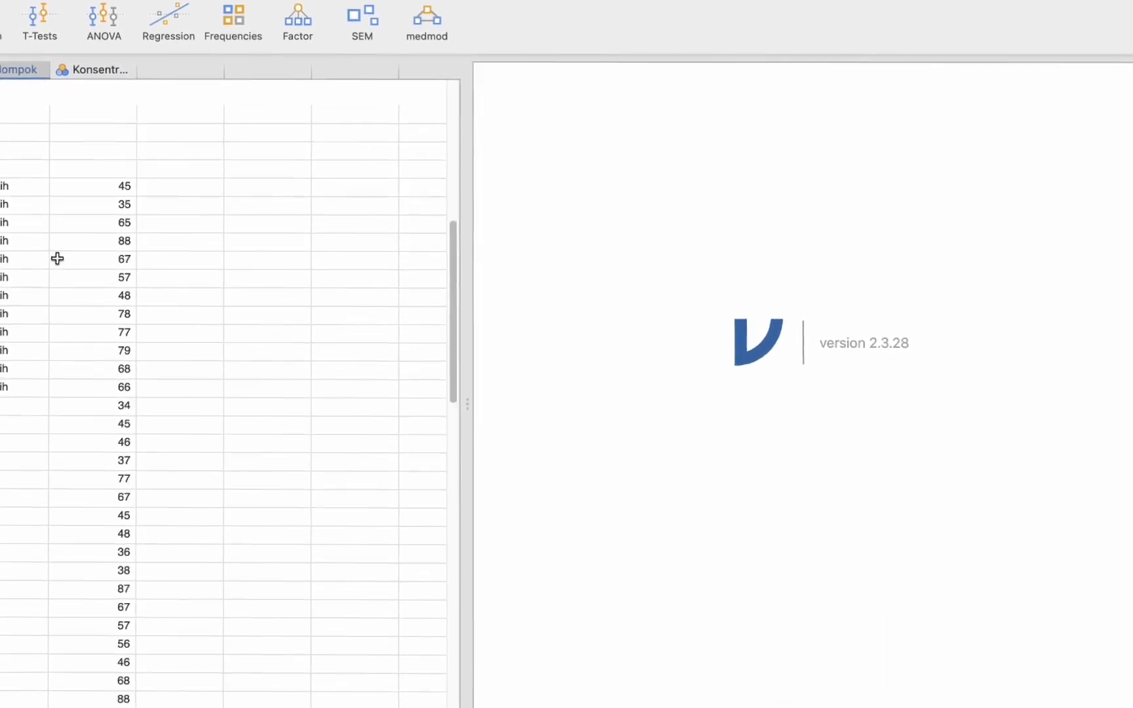
scroll(57, 258, "up", 15)
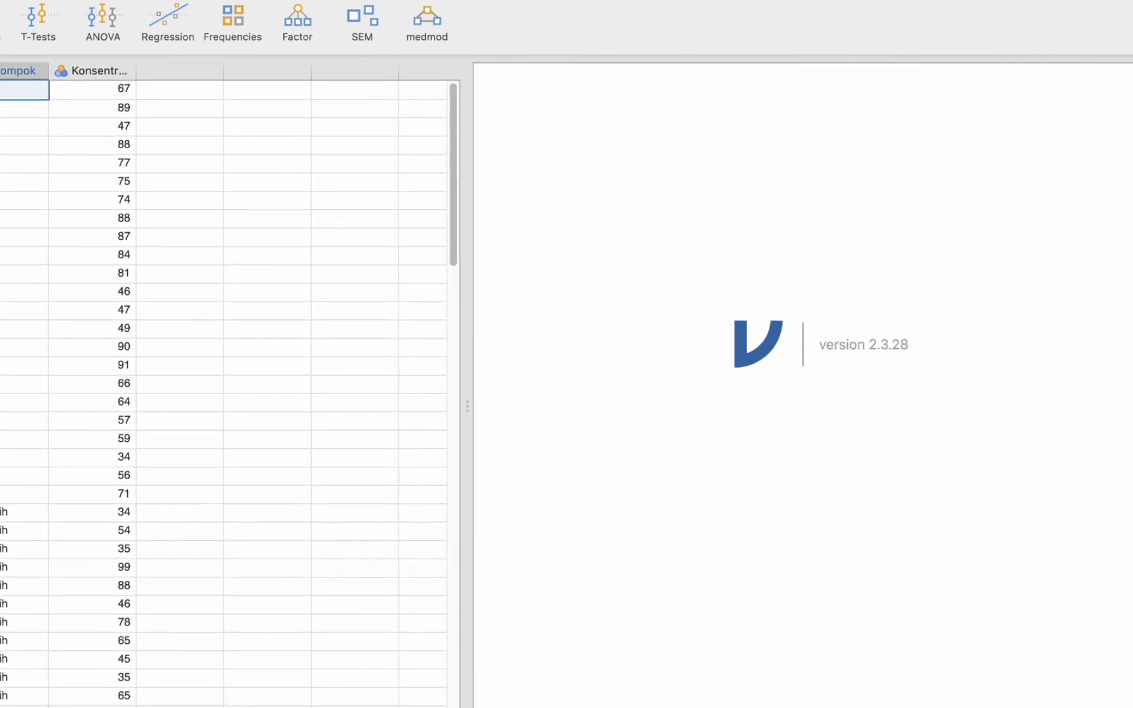
scroll(20, 436, "down", 5)
scroll(20, 440, "up", 5)
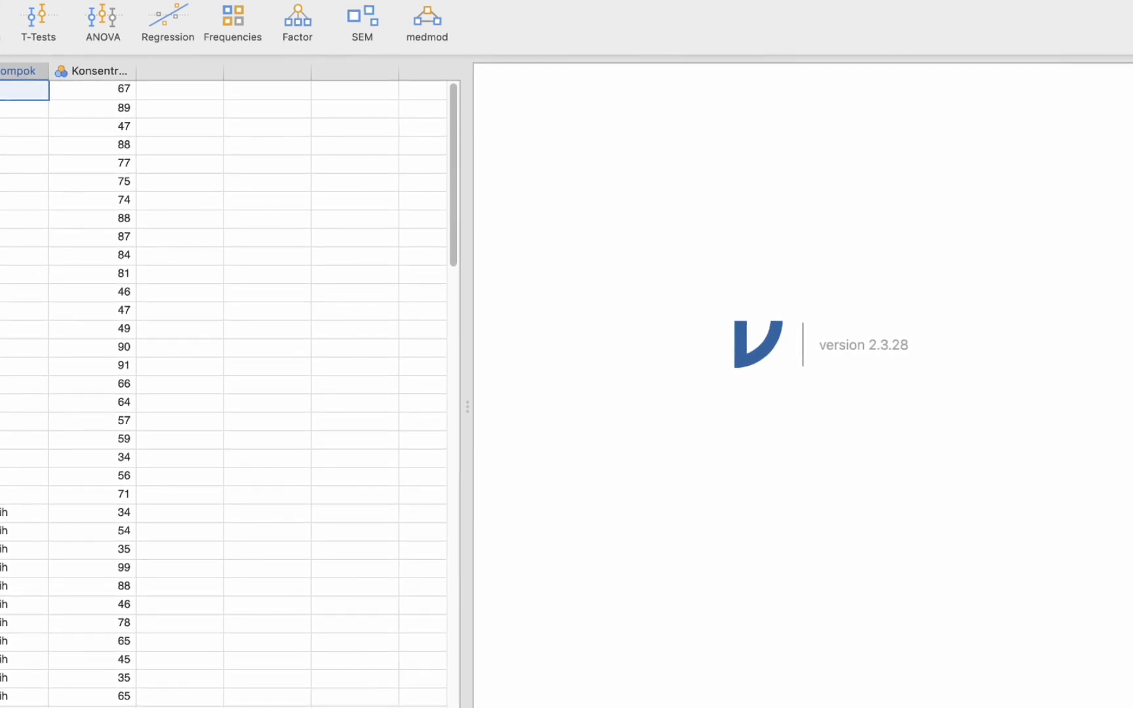
scroll(114, 354, "down", 10)
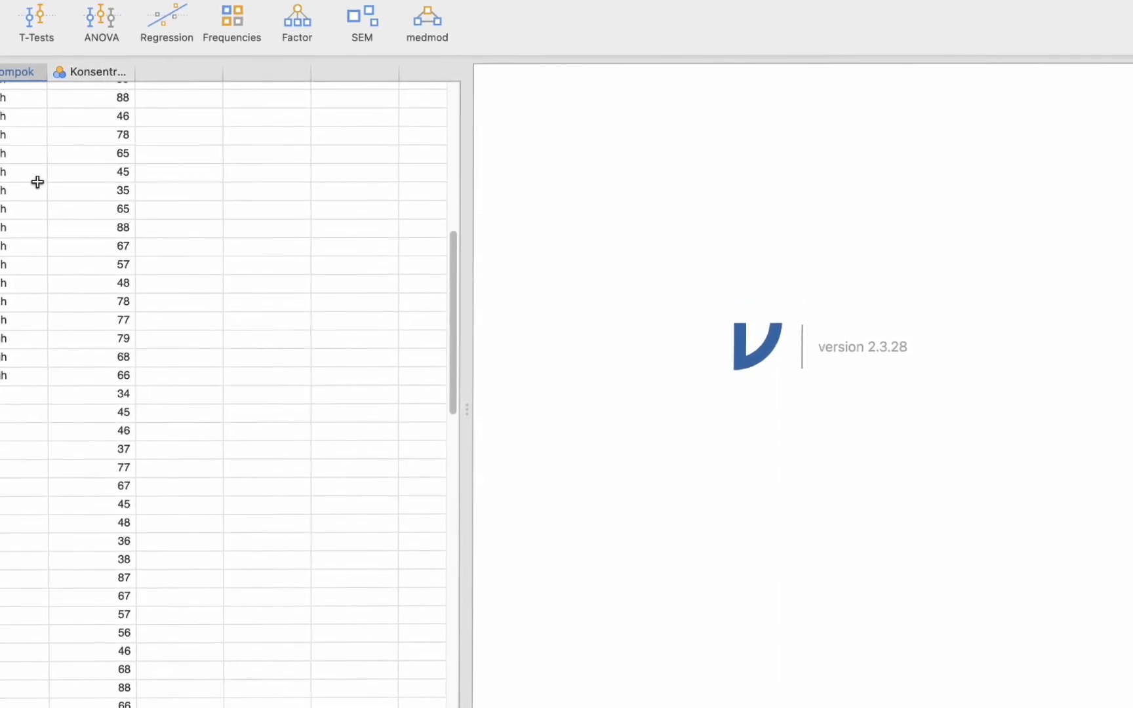
scroll(8, 174, "up", 10)
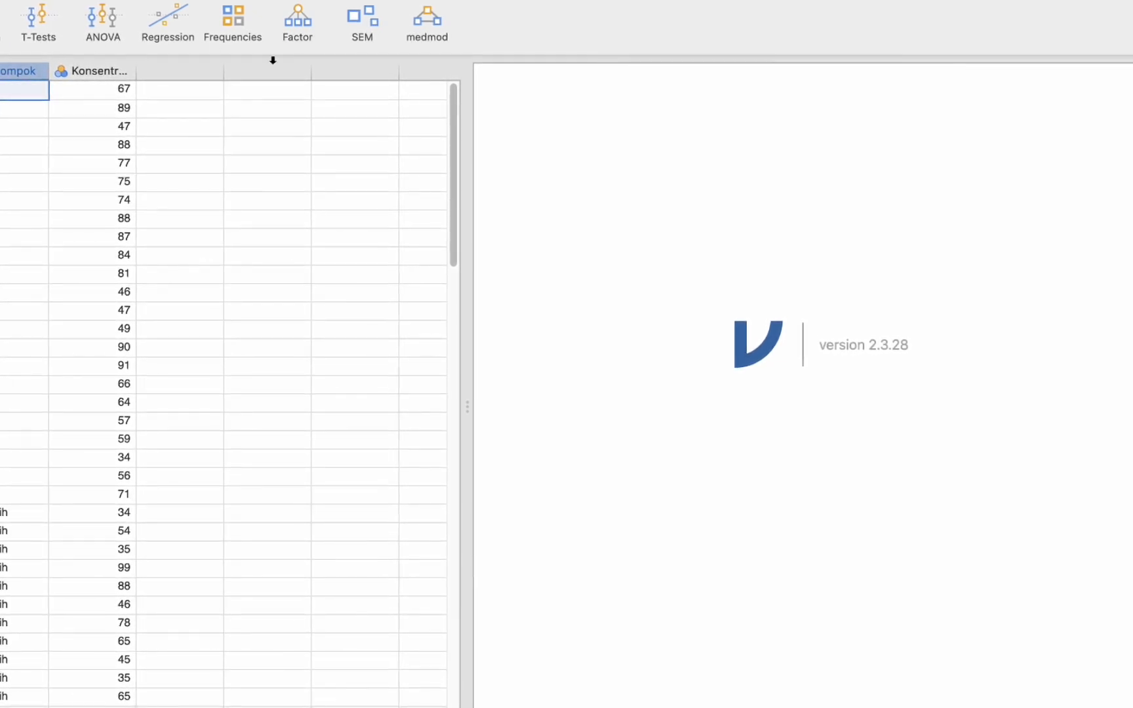
- Rename the Kelompok variable as Minuman
double_click(19, 70)
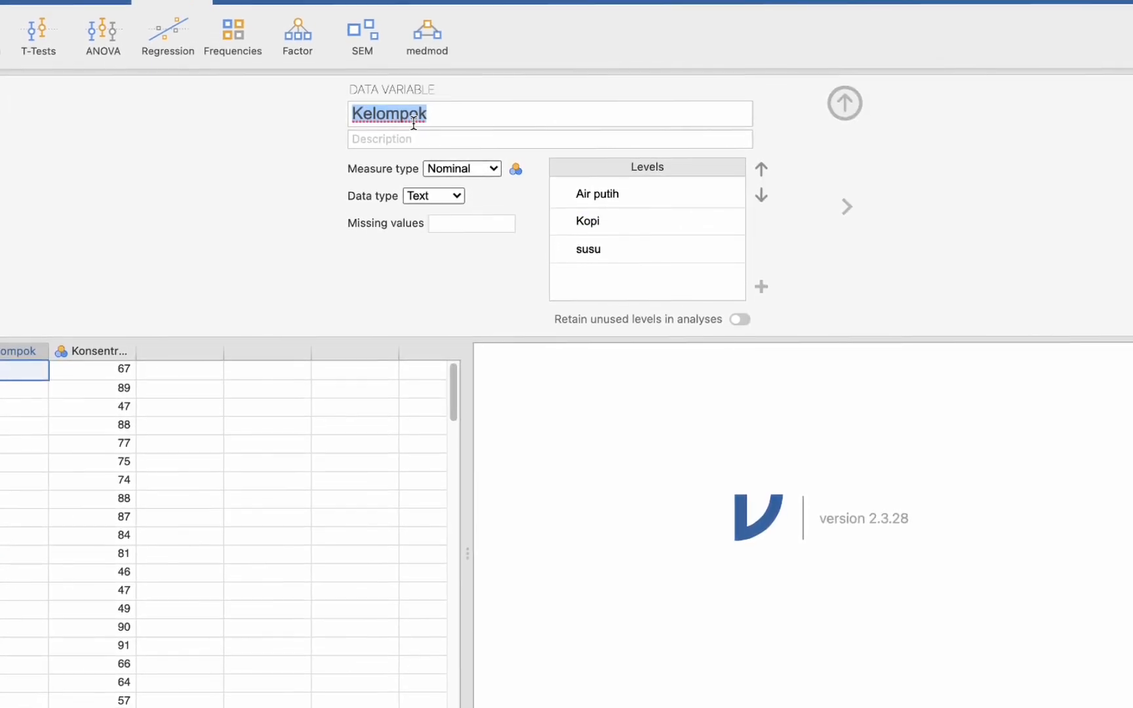
key("Caps_Lock")
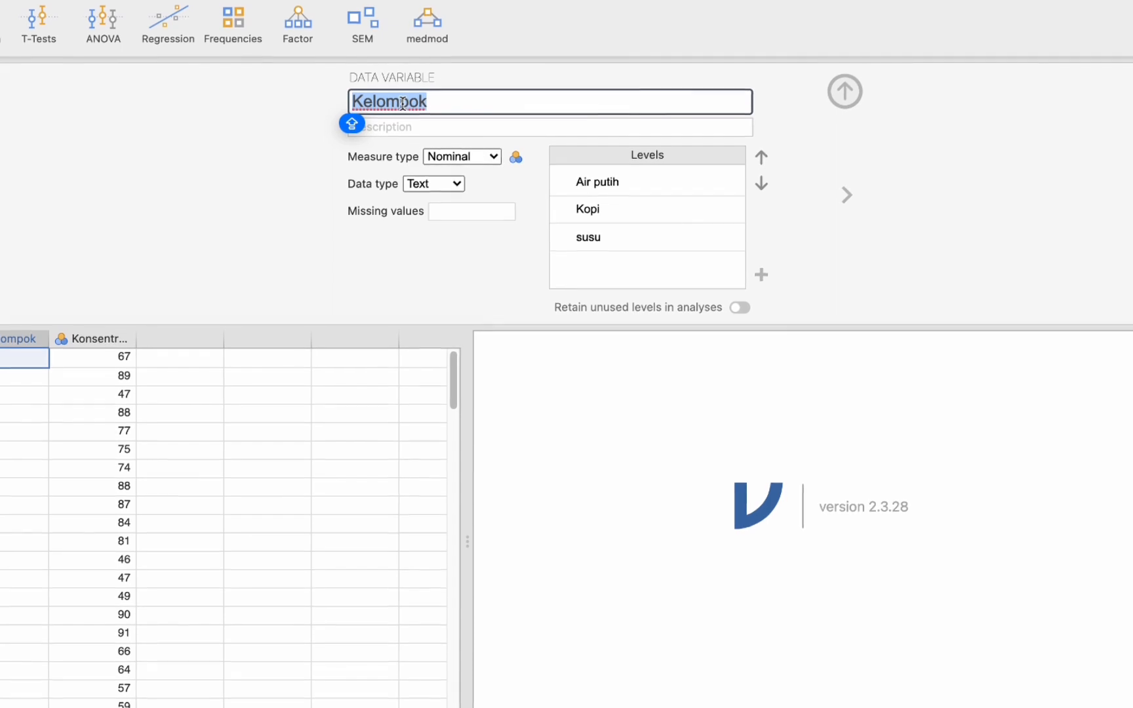
type("M")
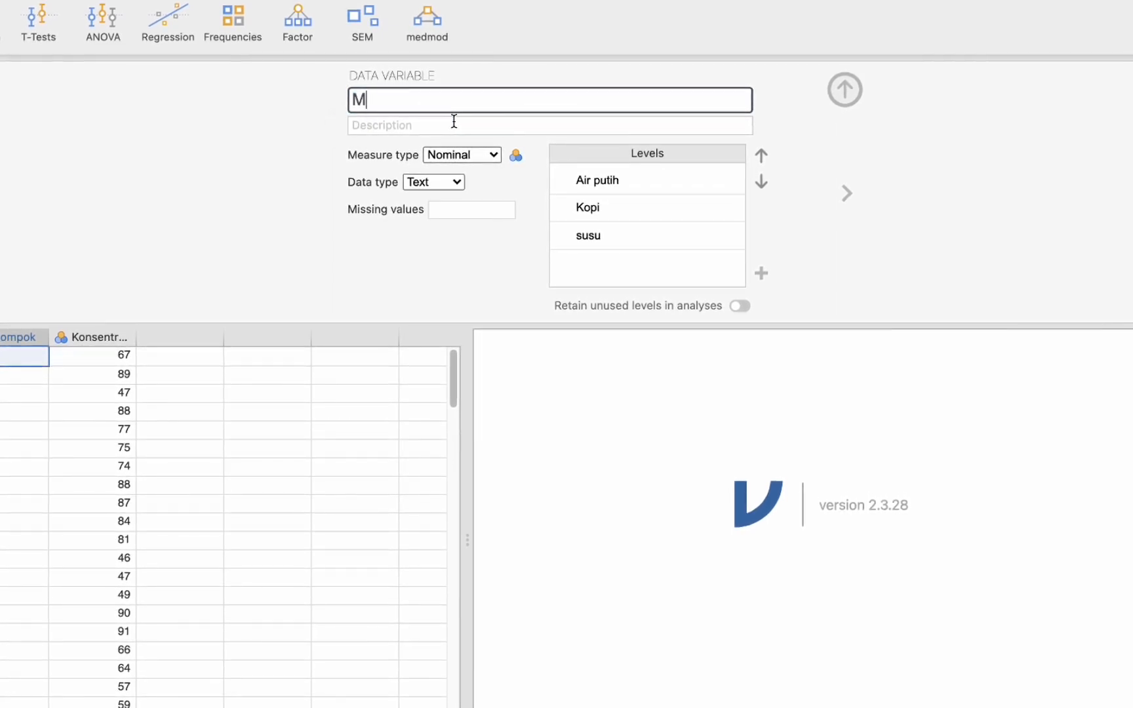
type("inu")
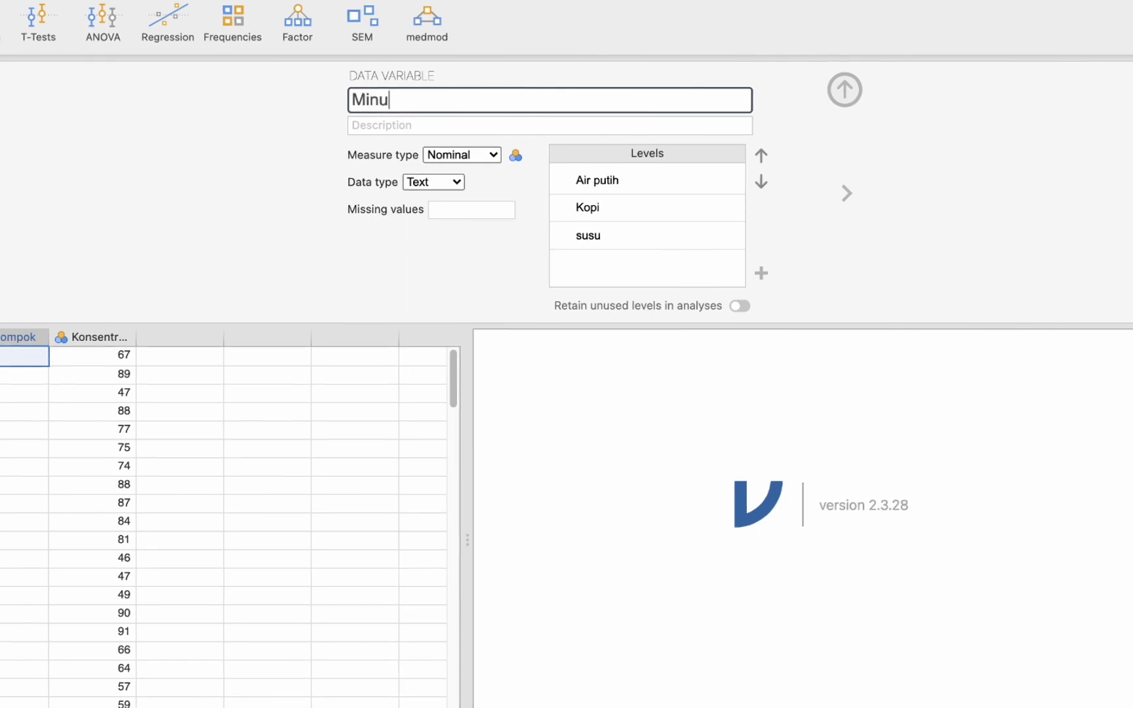
type("man")
double_click(367, 96)
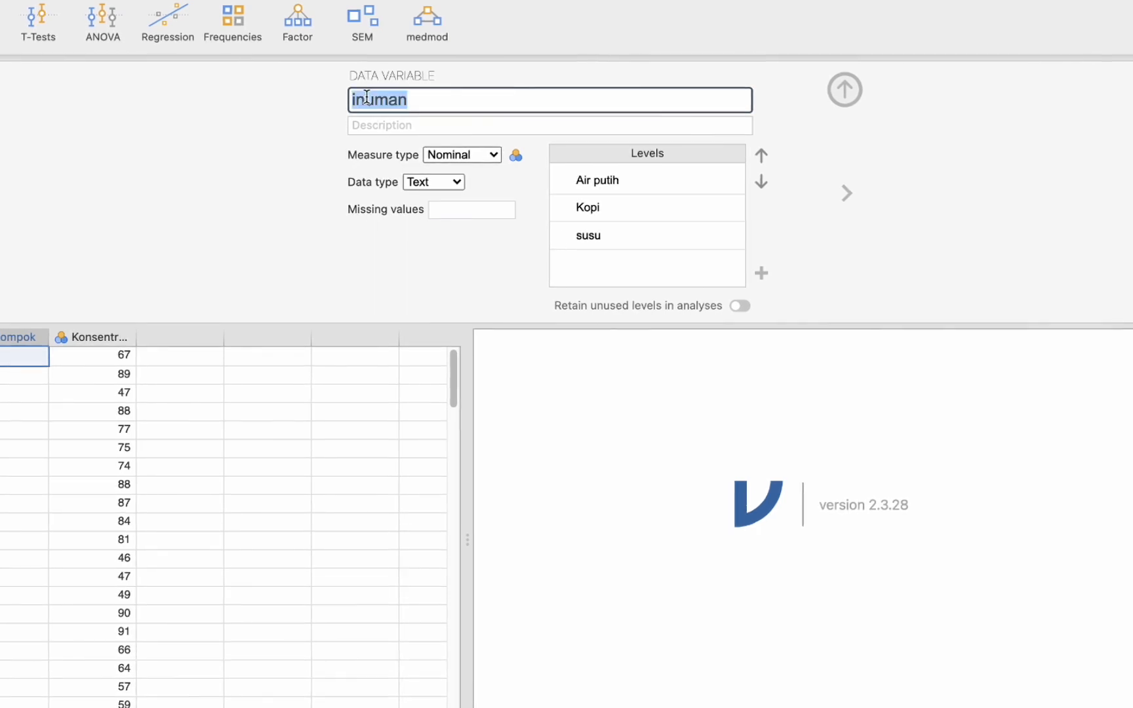
type("Minuman")
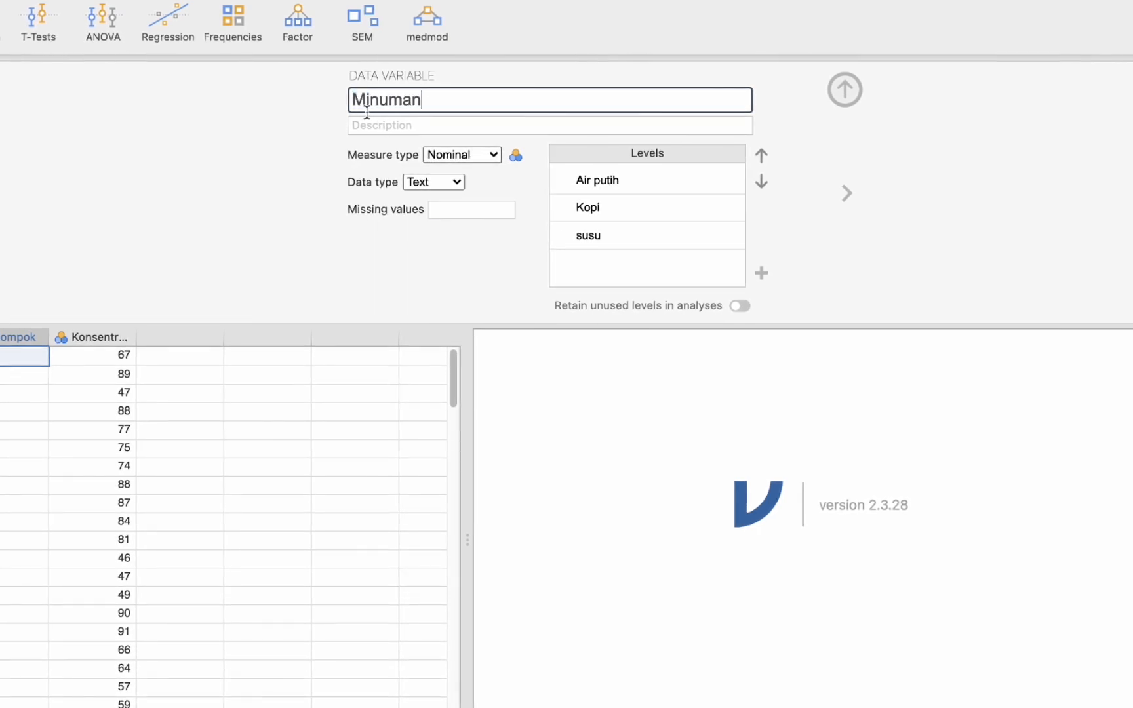
- Give the Minuman variable the description "3 level: kopi, air putih, susu"
left_click(365, 128)
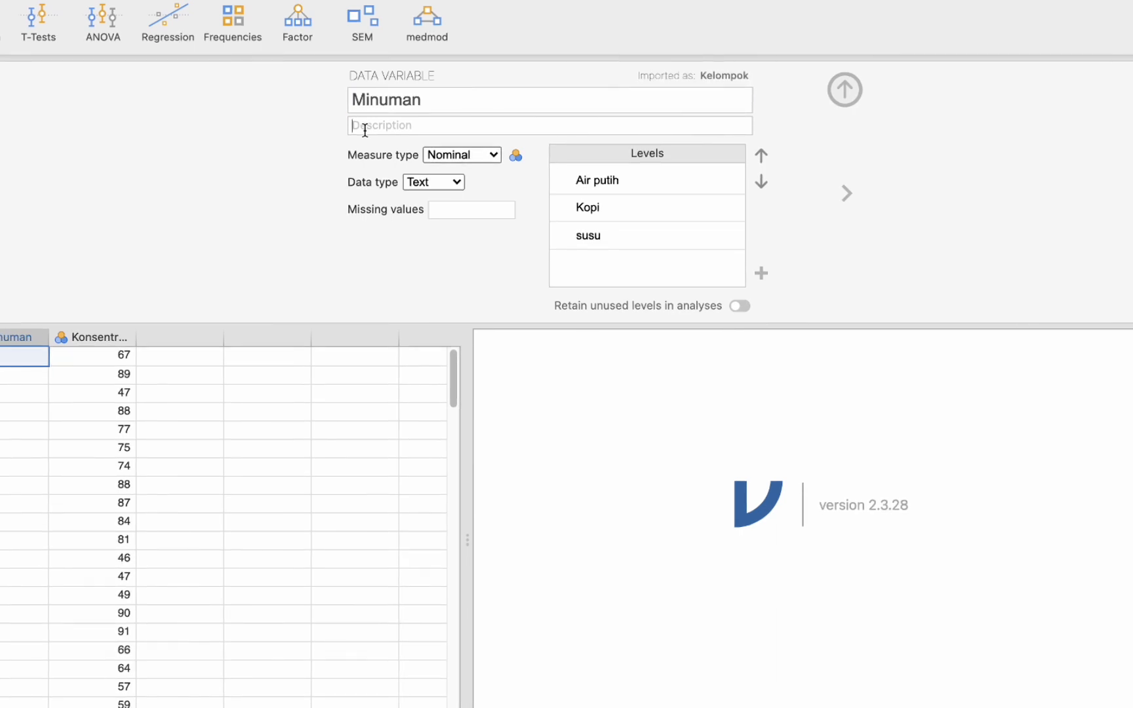
type("3 level")
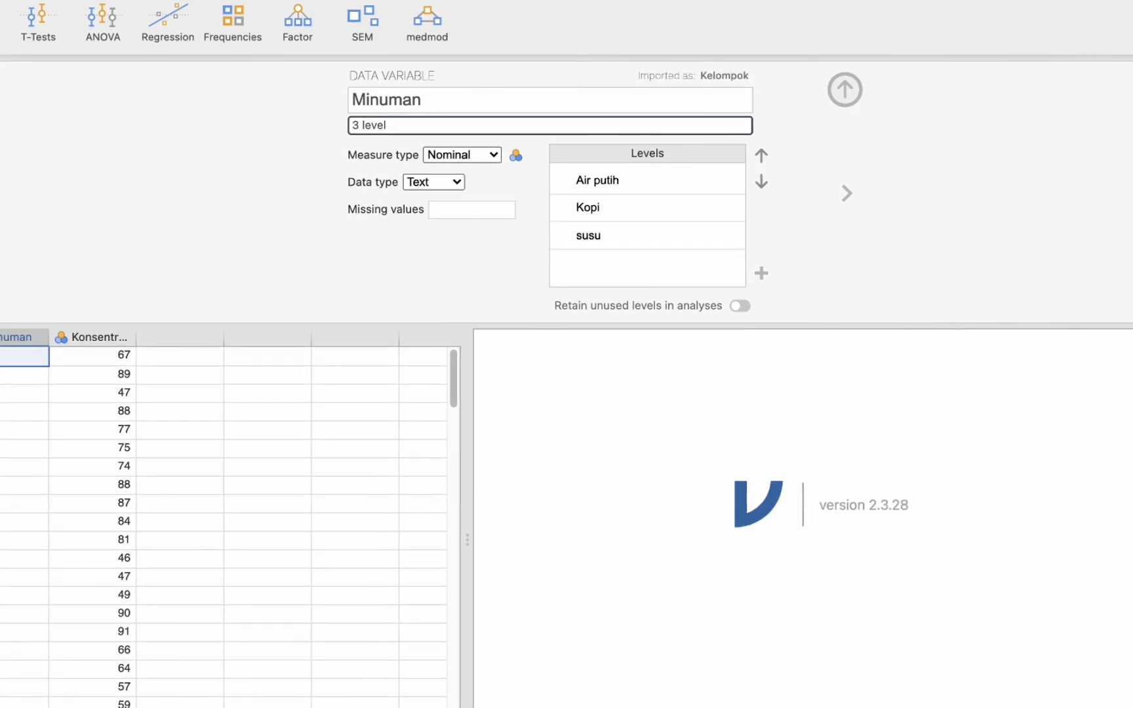
type(": kopi, air putih, susu")
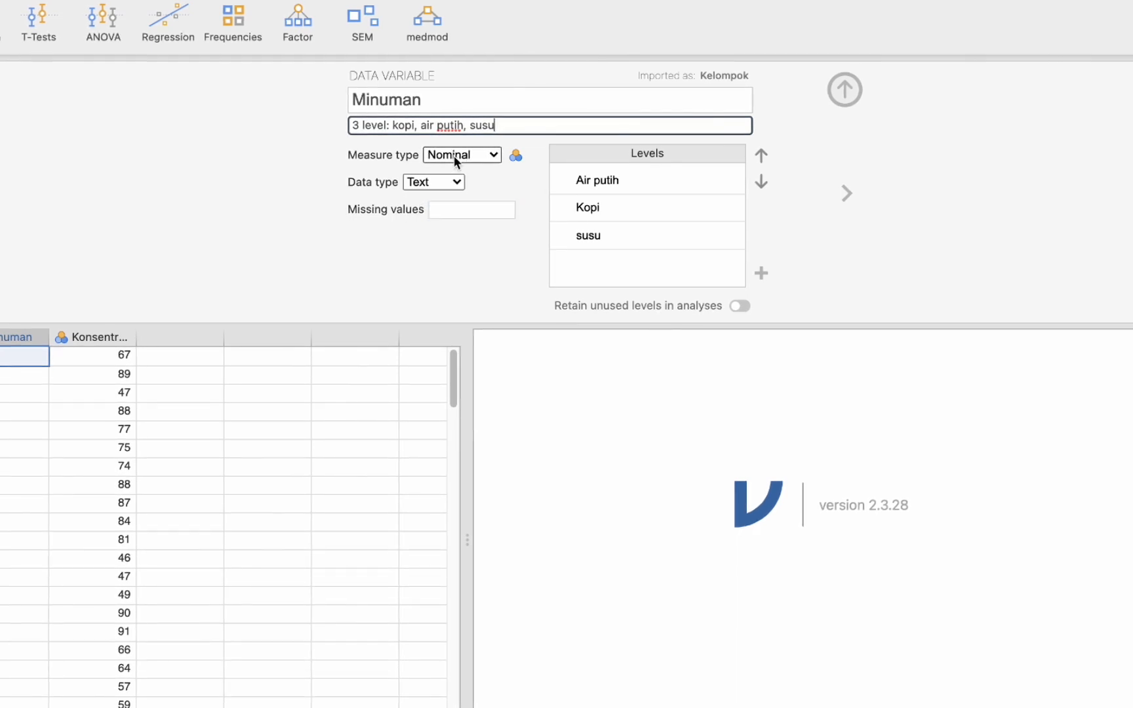
- Rename the Konsentrasi variable as Konsentrasi_Belajar
left_click_drag(28, 338, 99, 340)
left_click(99, 341)
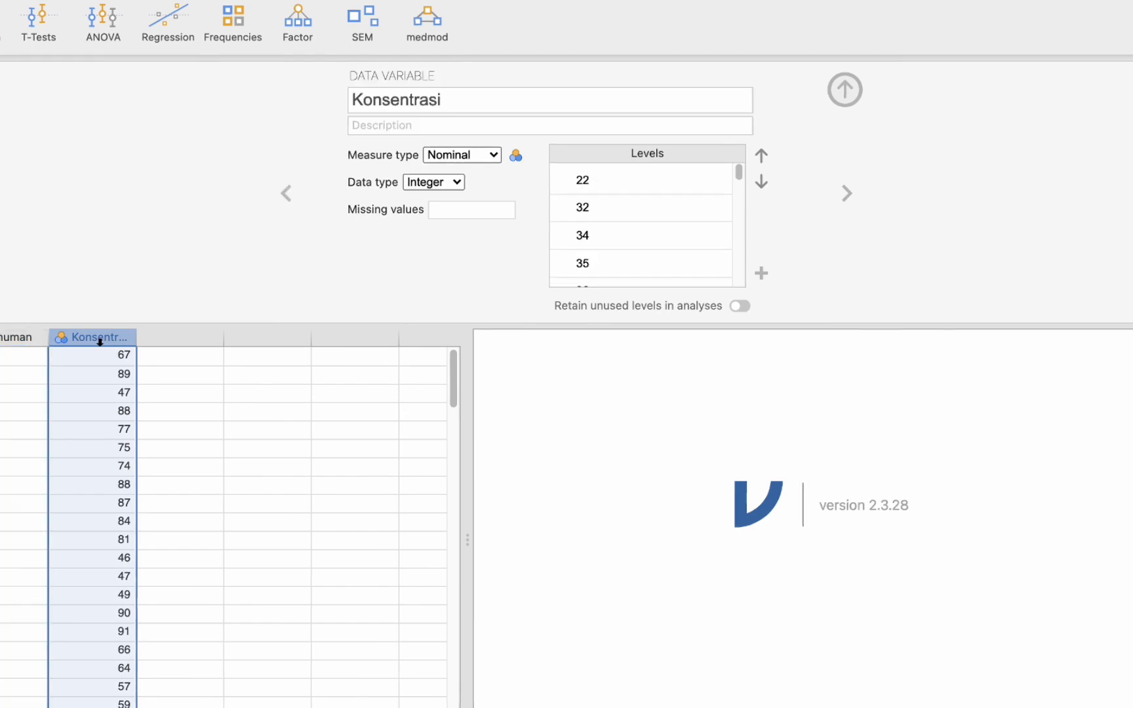
left_click(503, 101)
left_click(503, 101)
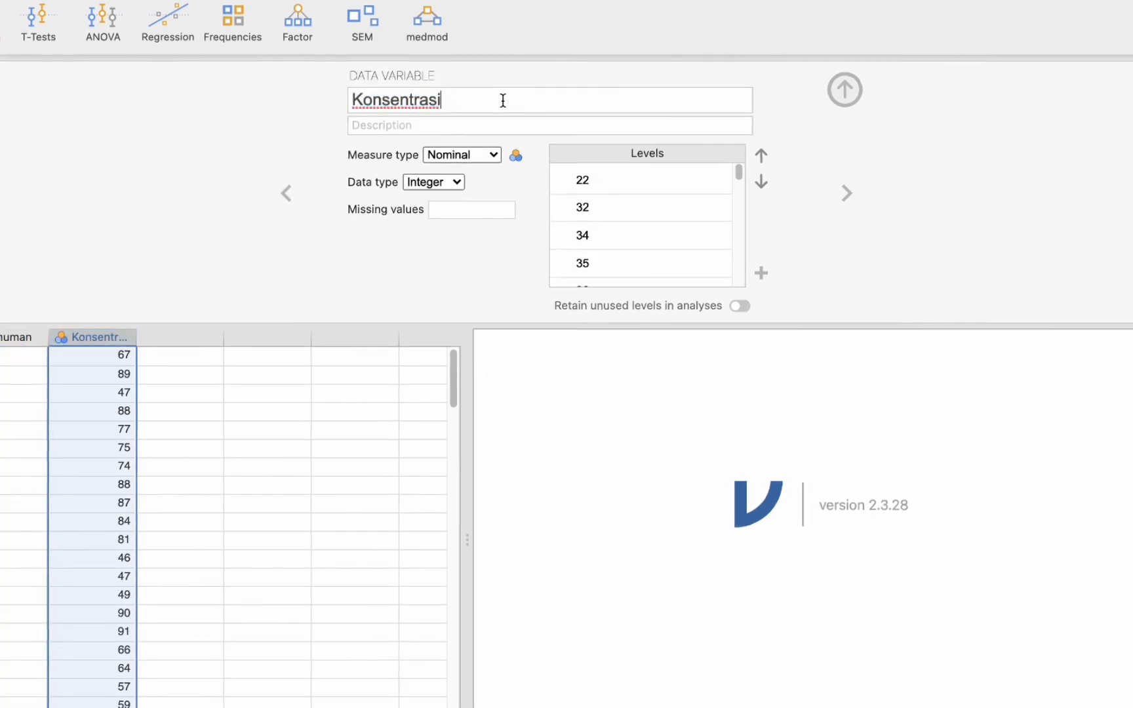
type("_Belajar")
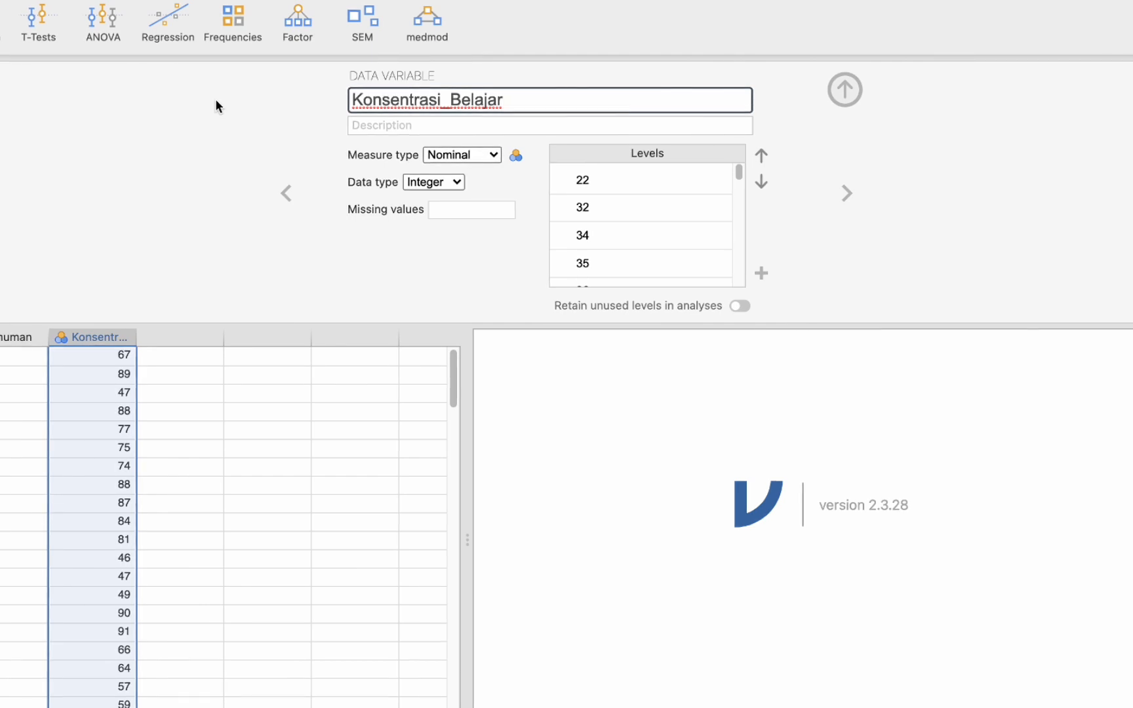
- Set the measure type of Konsentrasi_Belajar to Continuous
left_click(487, 156)
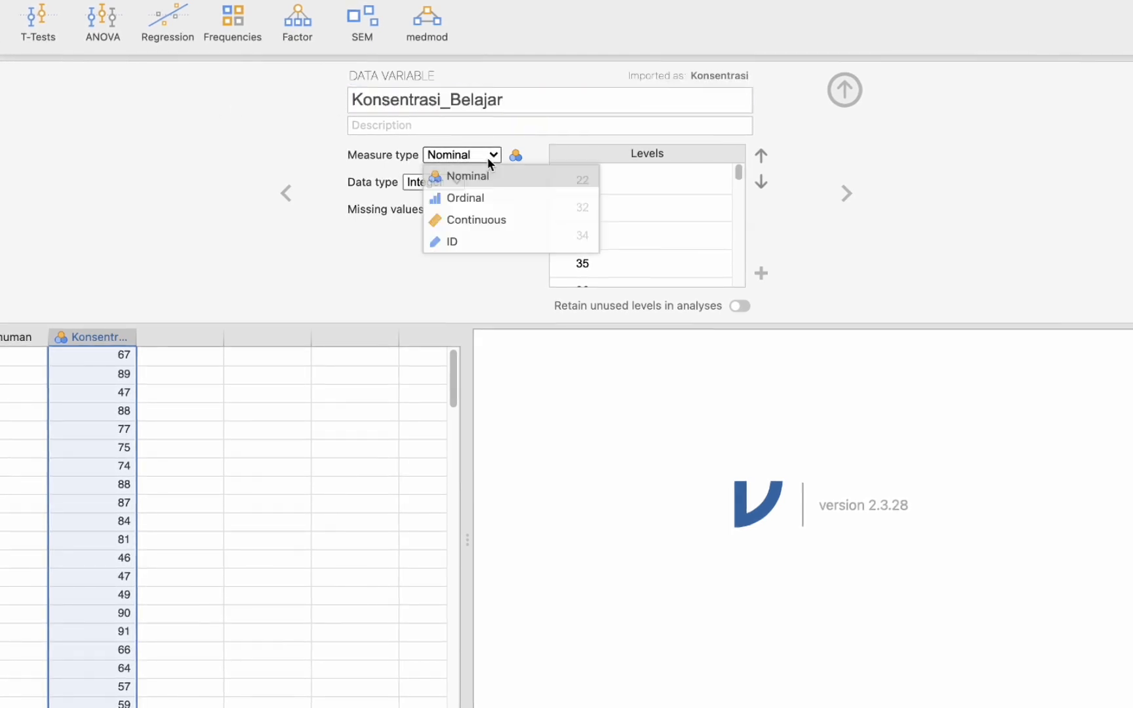
left_click(476, 211)
left_click(179, 524)
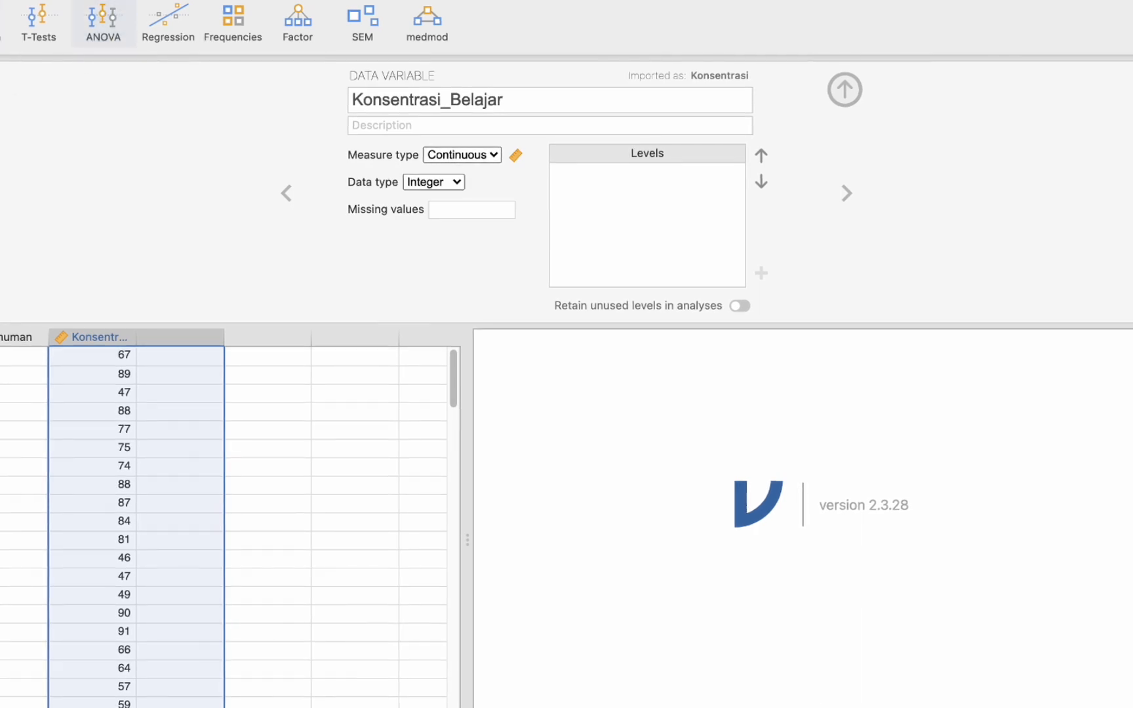
- Set up a parametric One-Way ANOVA with Konsentrasi_Belajar as the dependent variable and Minuman as the grouping variable
left_click(92, 20)
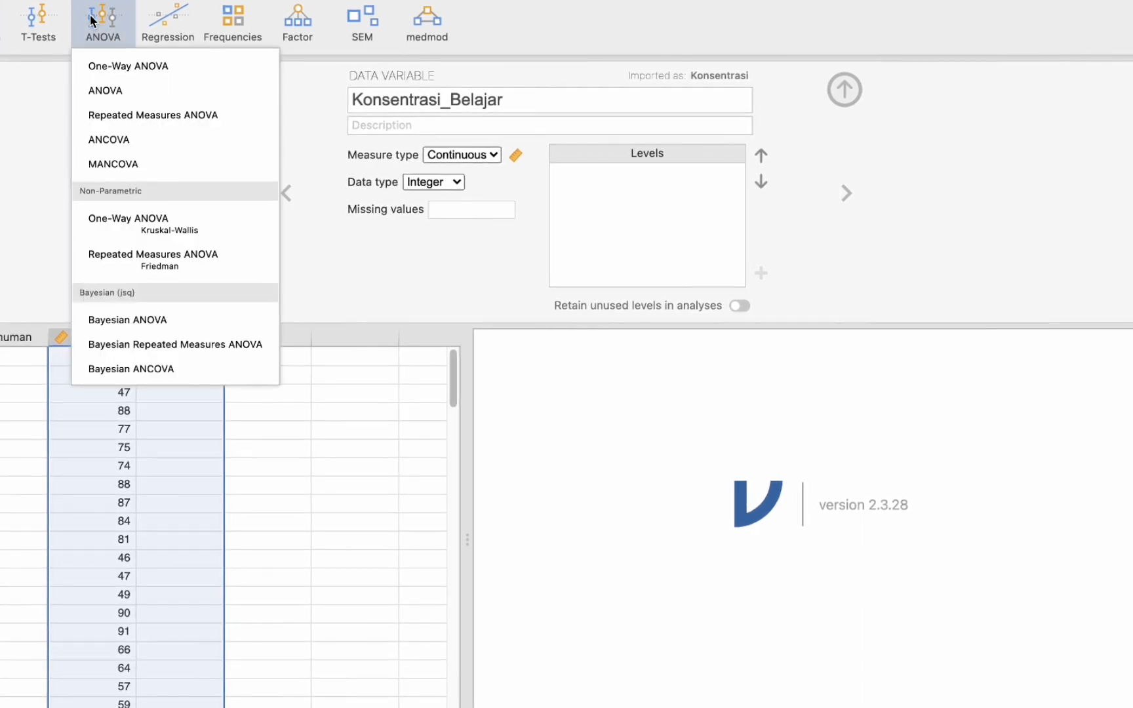
left_click(110, 63)
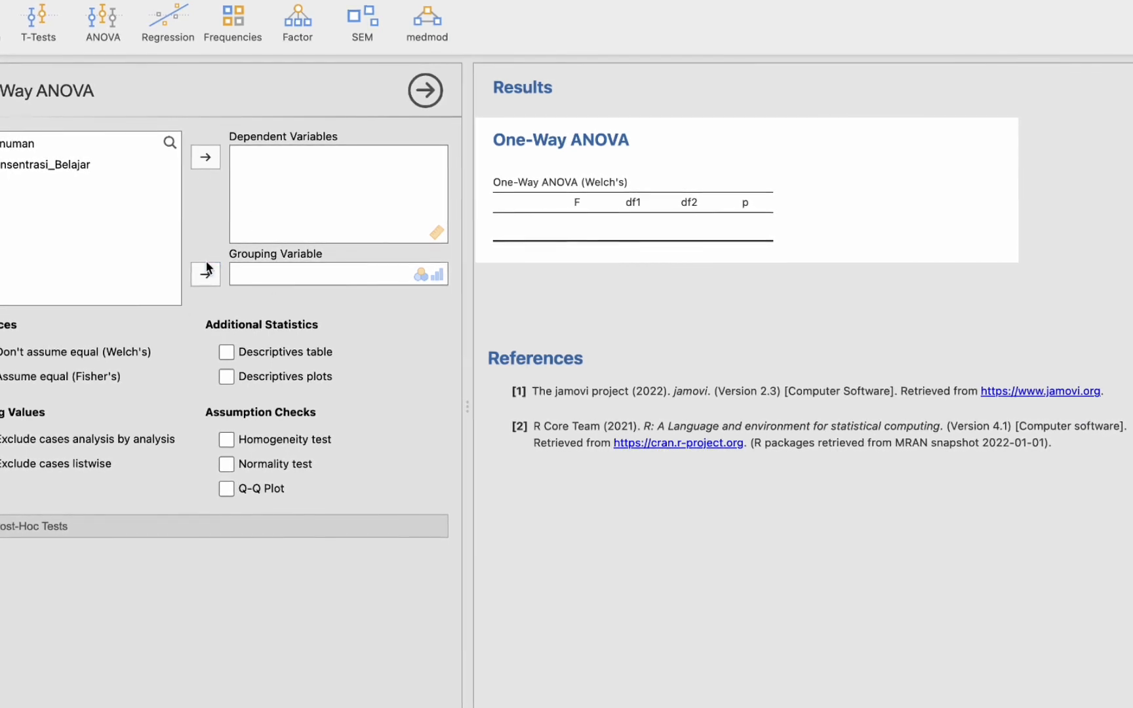
left_click(18, 163)
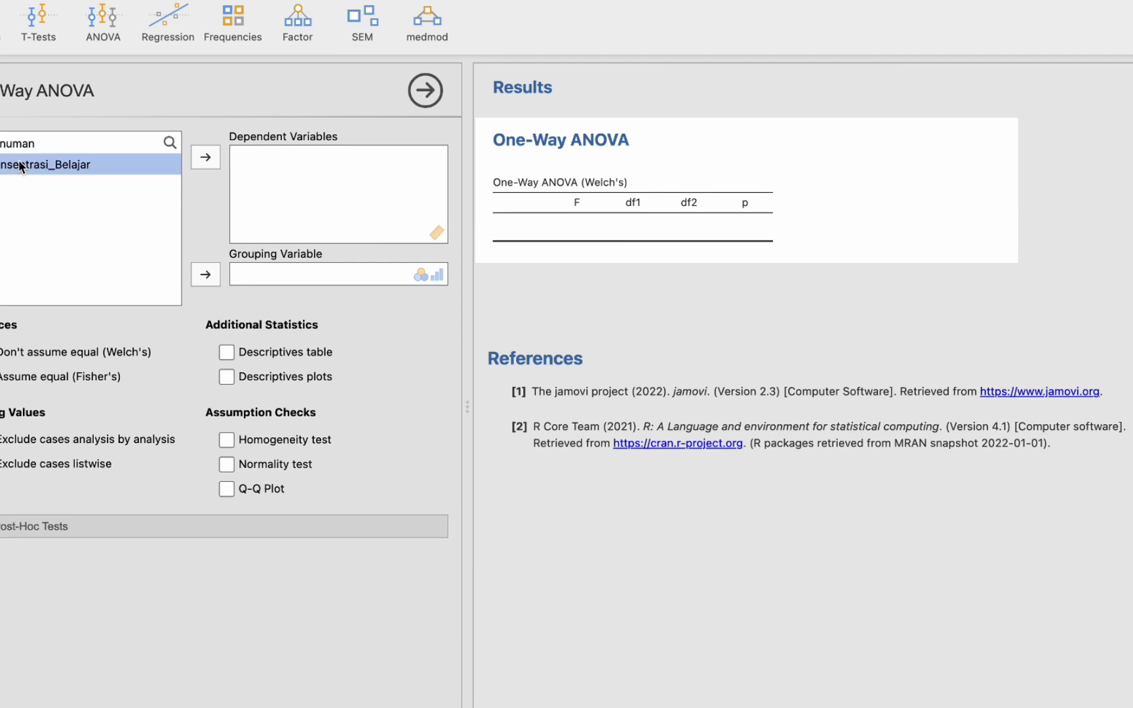
left_click(211, 157)
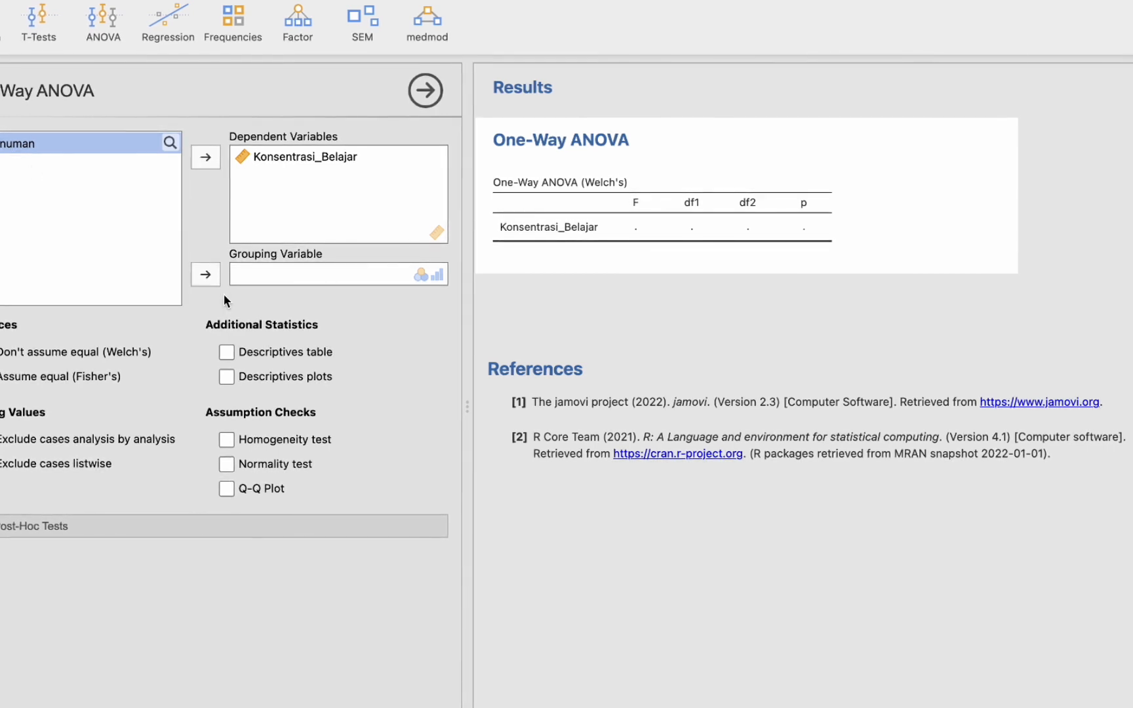
left_click(205, 274)
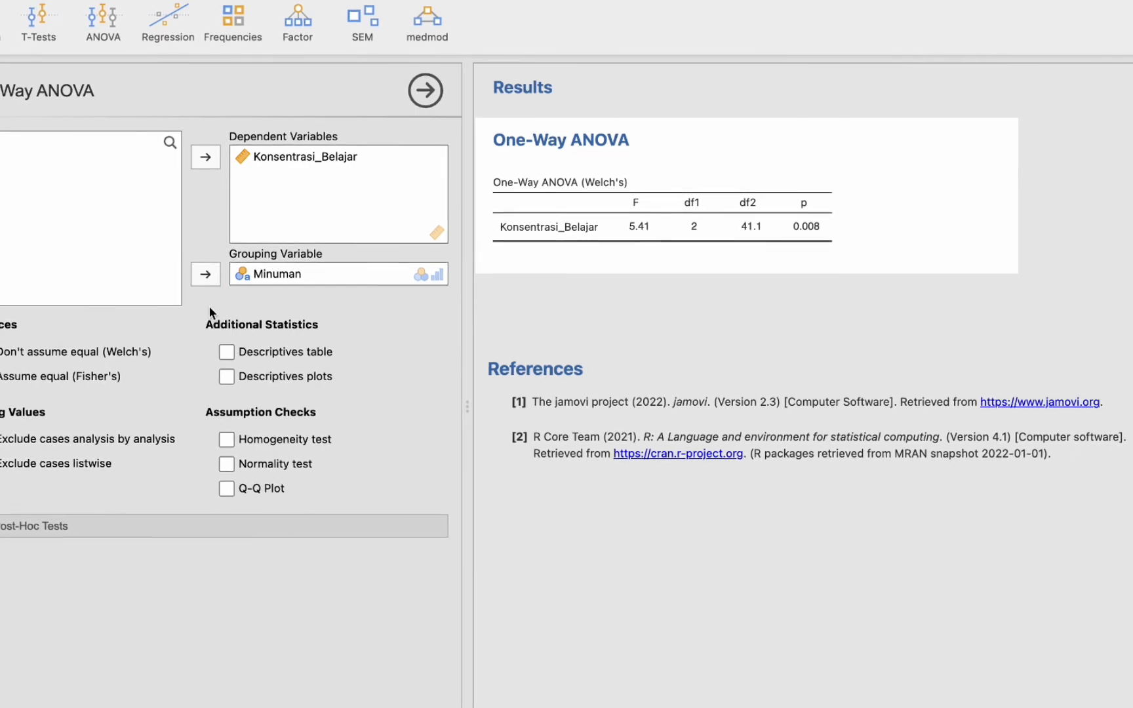
- Add the descriptives table and descriptives plots to the One-Way ANOVA
left_click(228, 353)
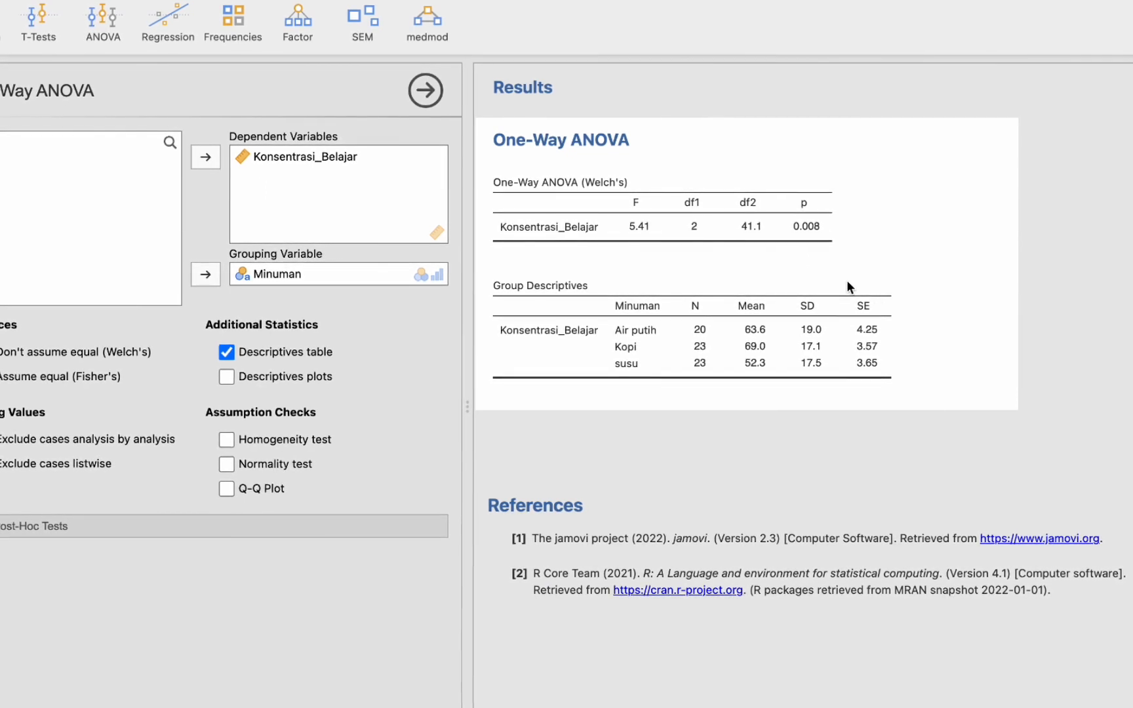
left_click(227, 376)
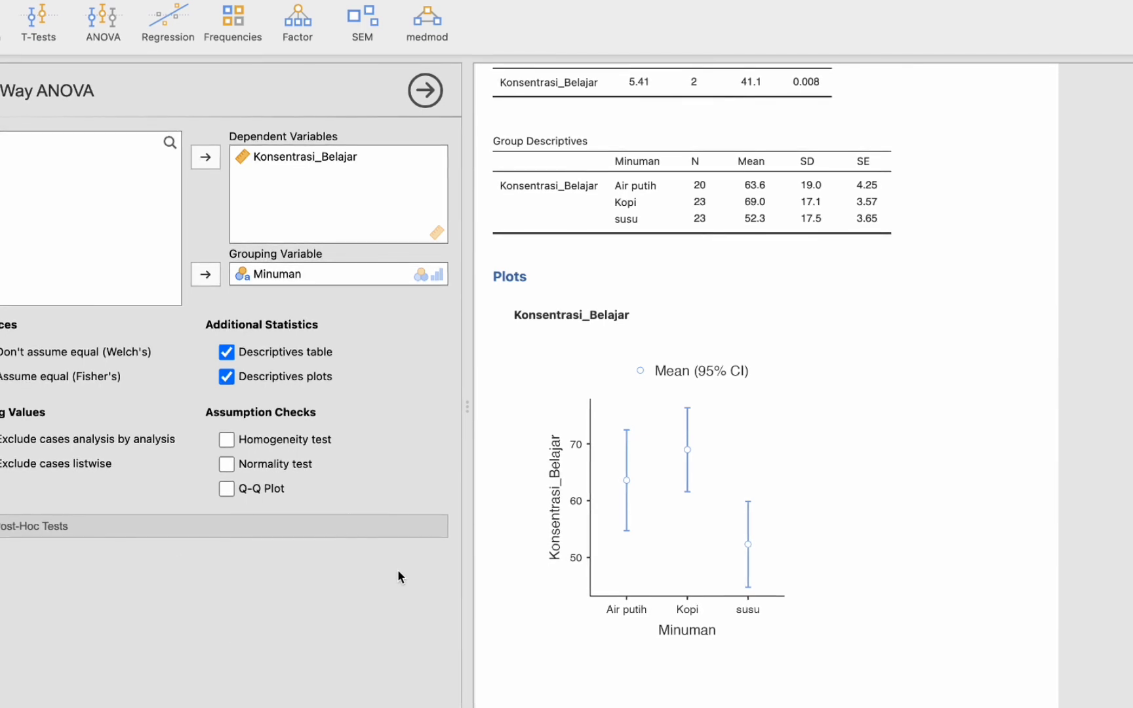
- Add the homogeneity test and the Q-Q plot to the assumption checks and review their output
left_click(229, 440)
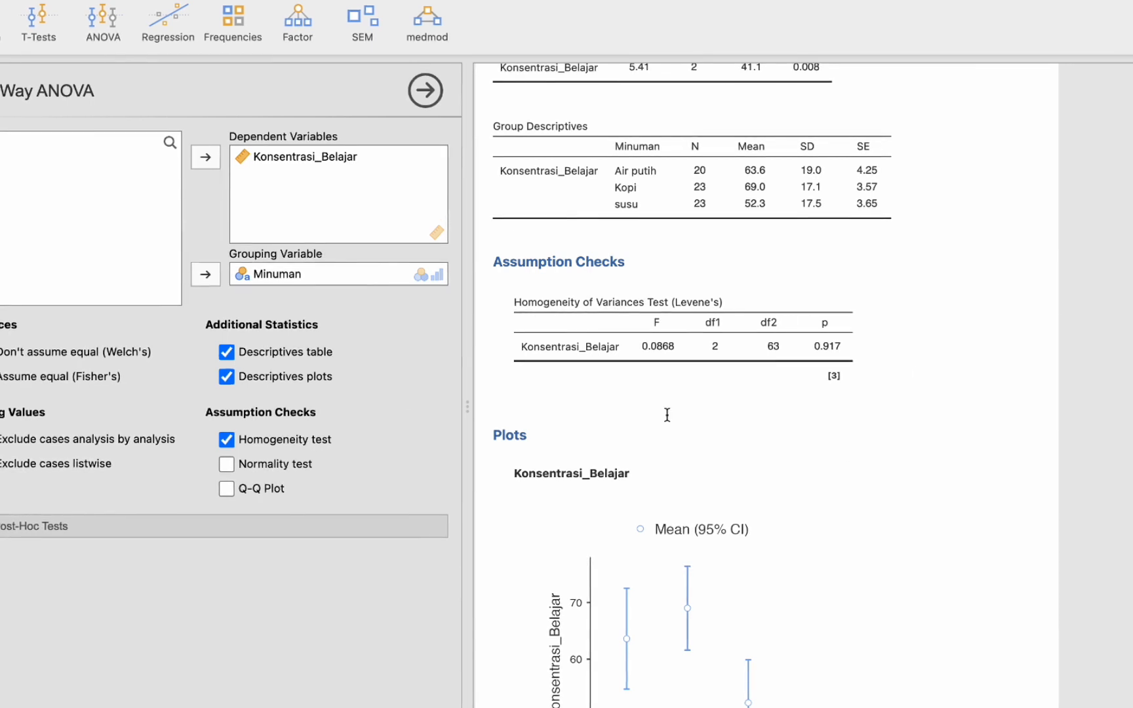
scroll(667, 417, "down", 3)
scroll(667, 417, "down", 1)
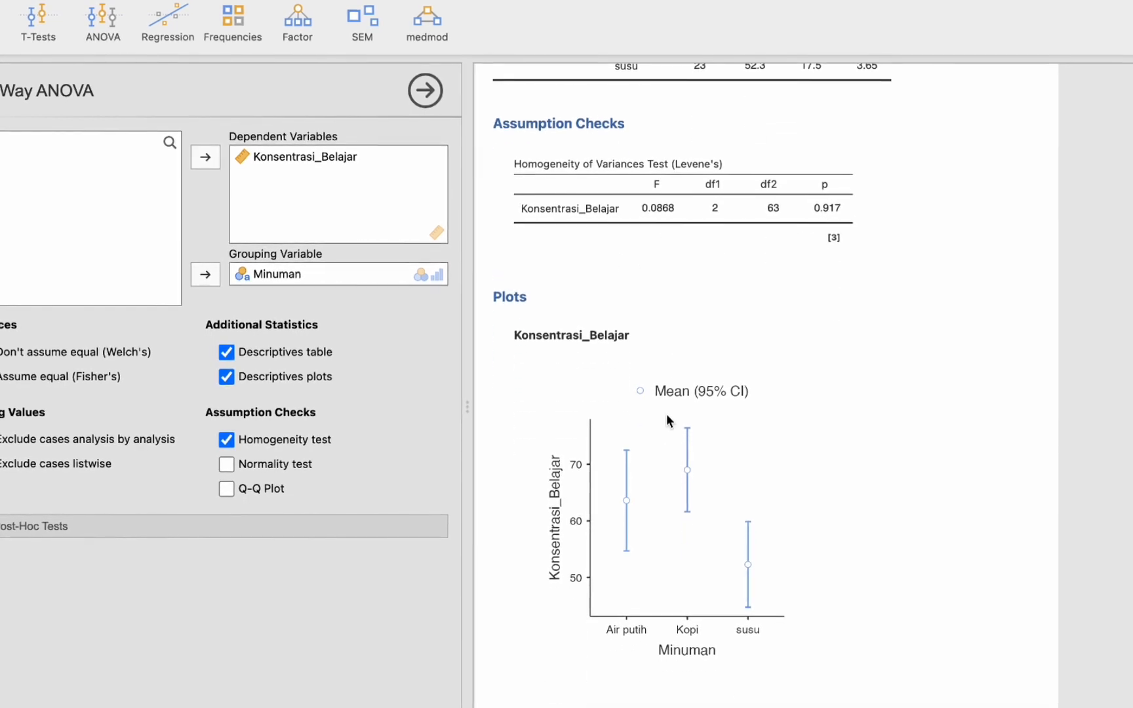
left_click(226, 491)
scroll(697, 446, "down", 2)
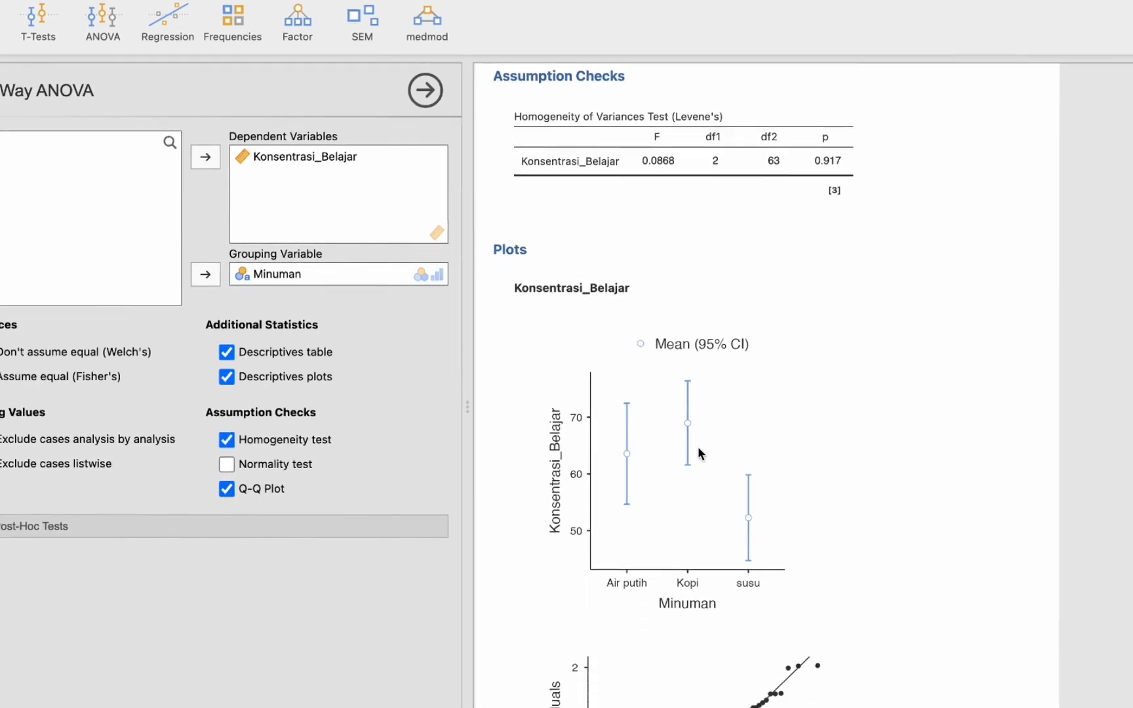
scroll(698, 448, "down", 10)
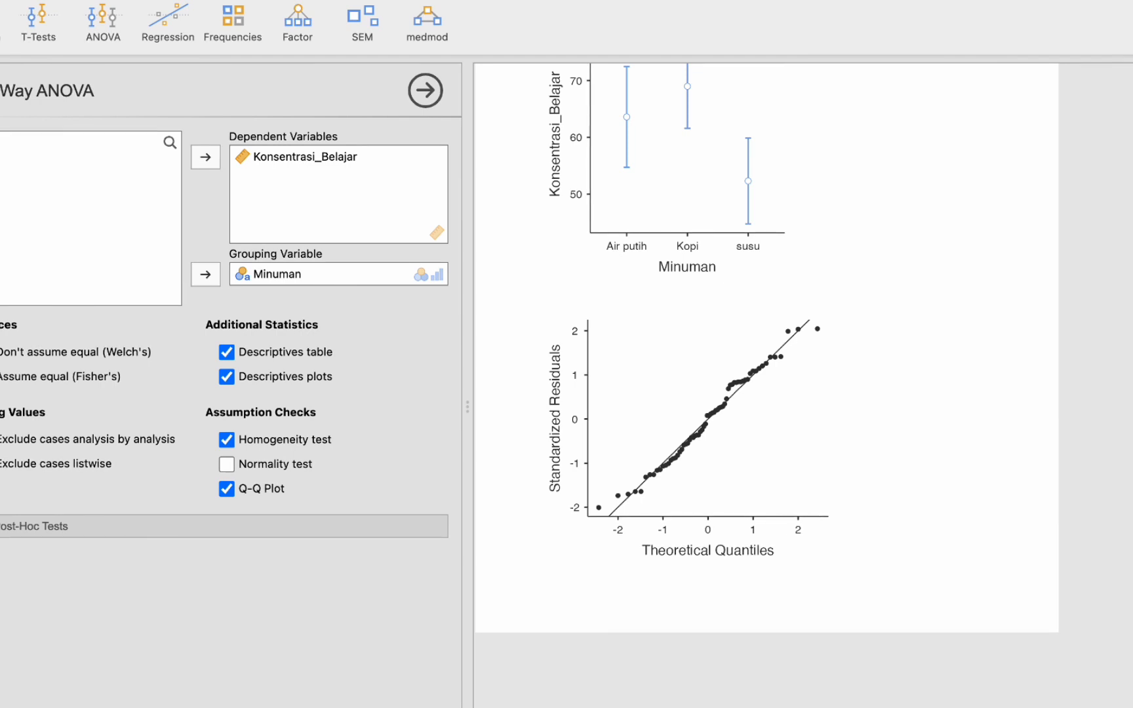
scroll(766, 385, "up", 2)
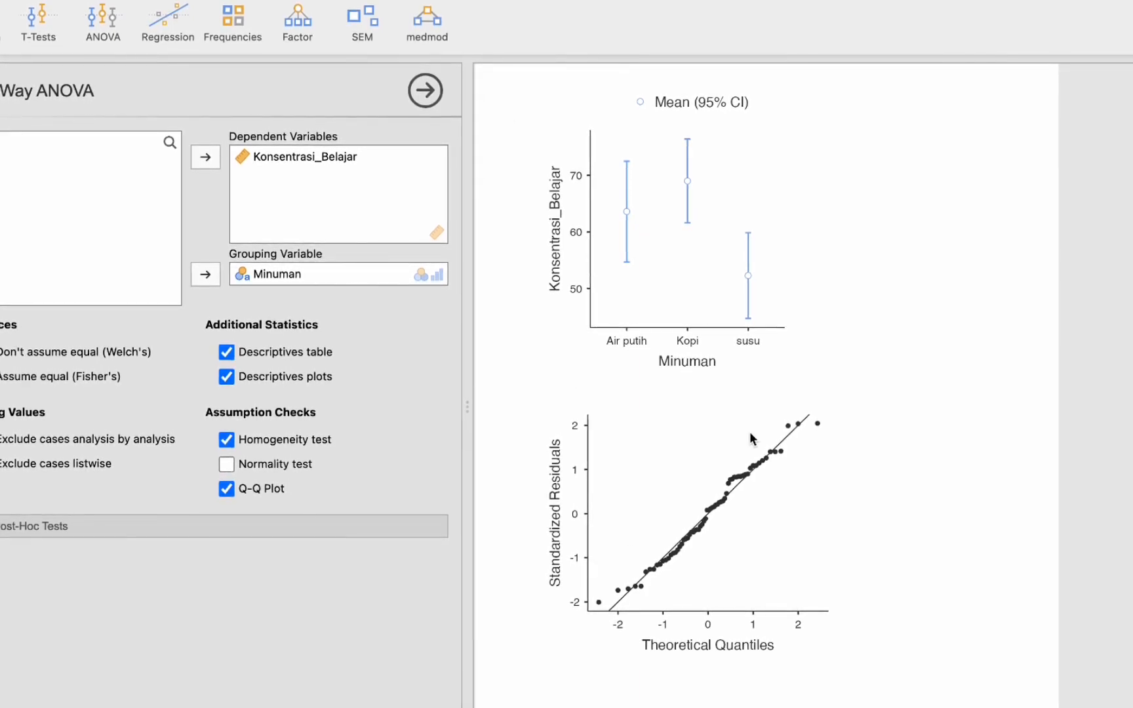
scroll(750, 433, "up", 10)
scroll(749, 442, "up", 1)
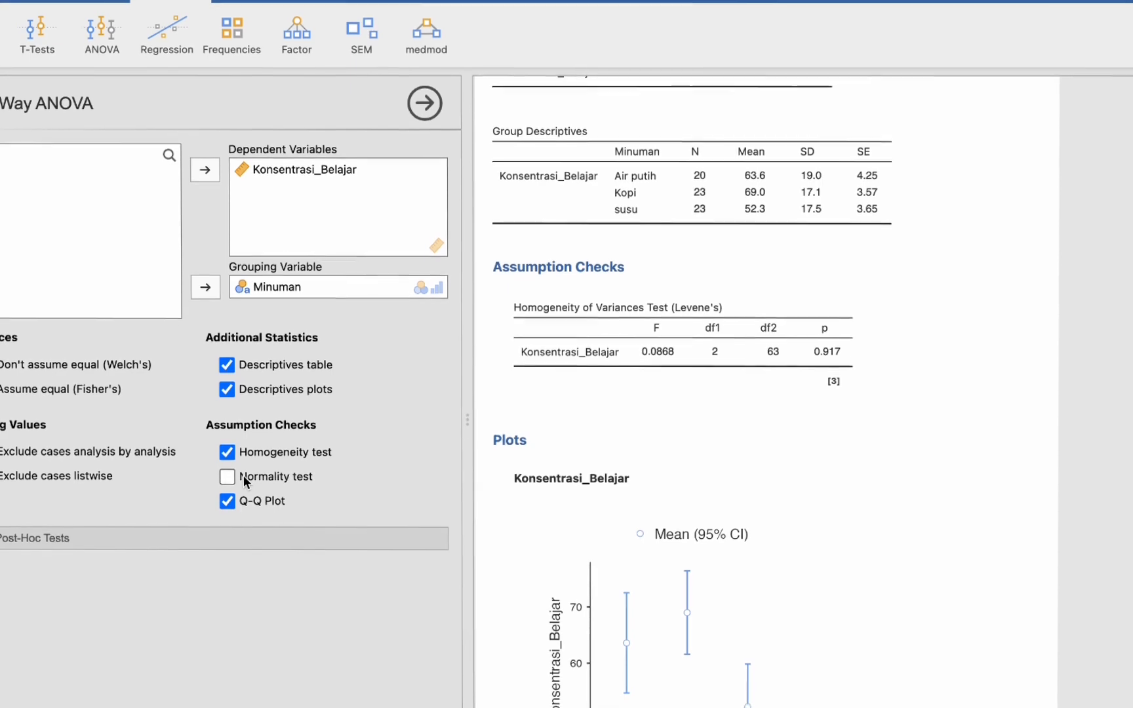
- Add a Tukey post-hoc test with mean difference, significance and test results (t and df) to the One-Way ANOVA, and review its table
scroll(645, 388, "up", 5)
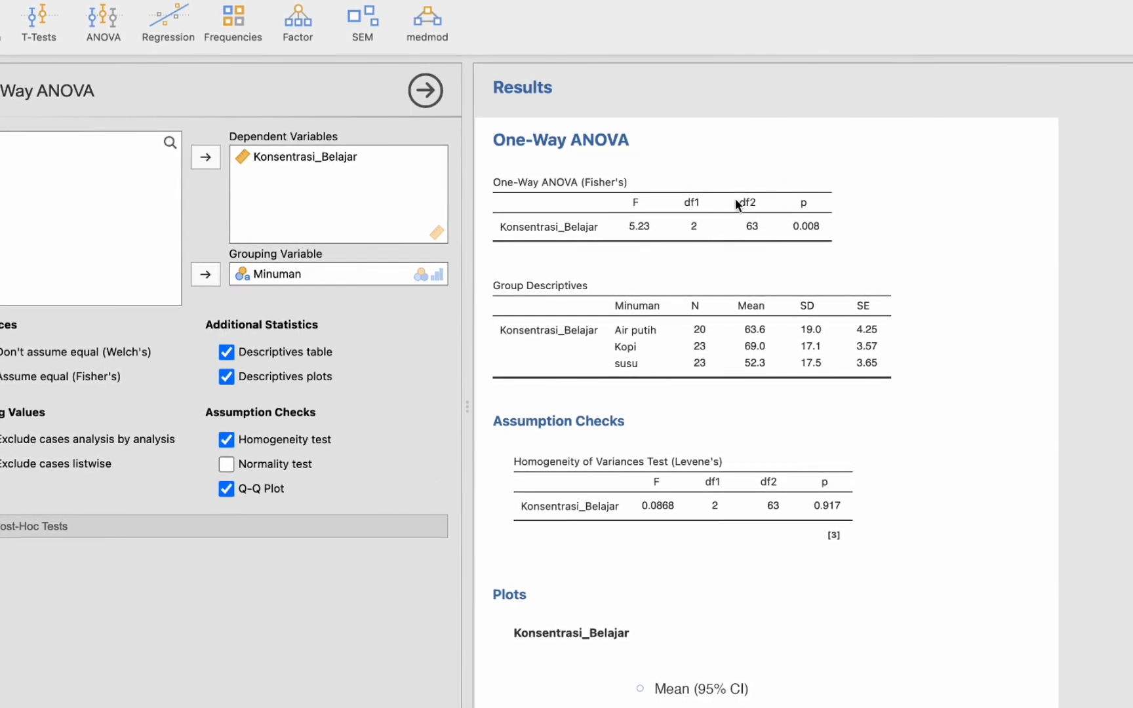
left_click(166, 528)
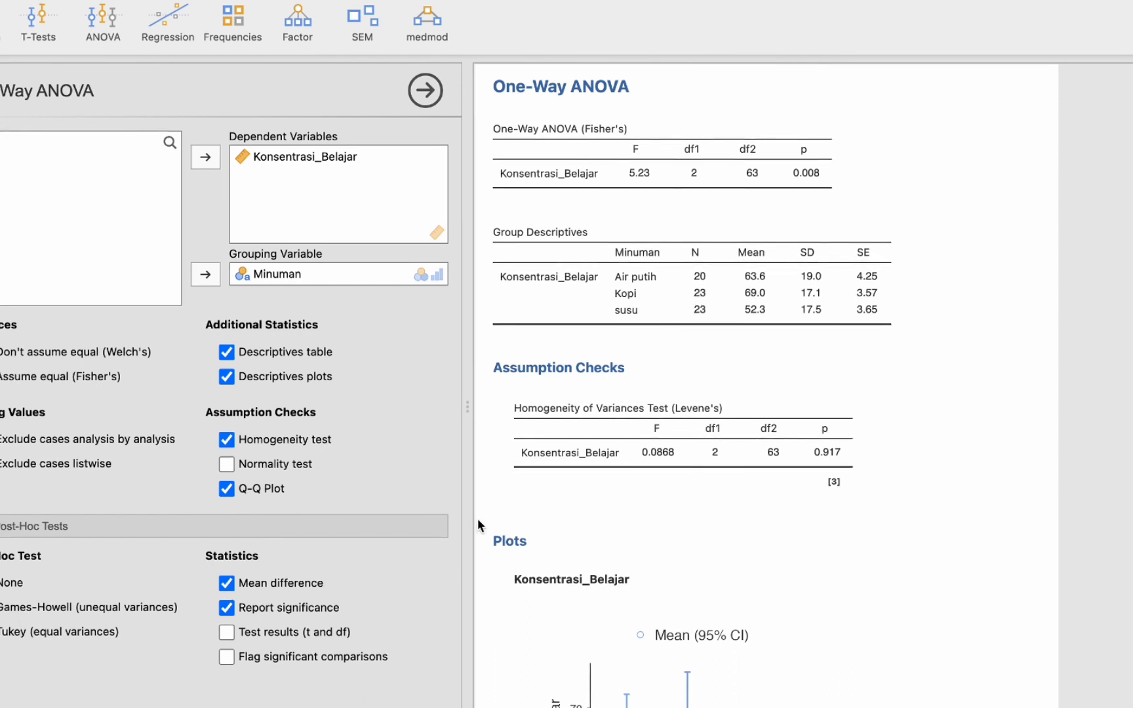
scroll(478, 519, "down", 3)
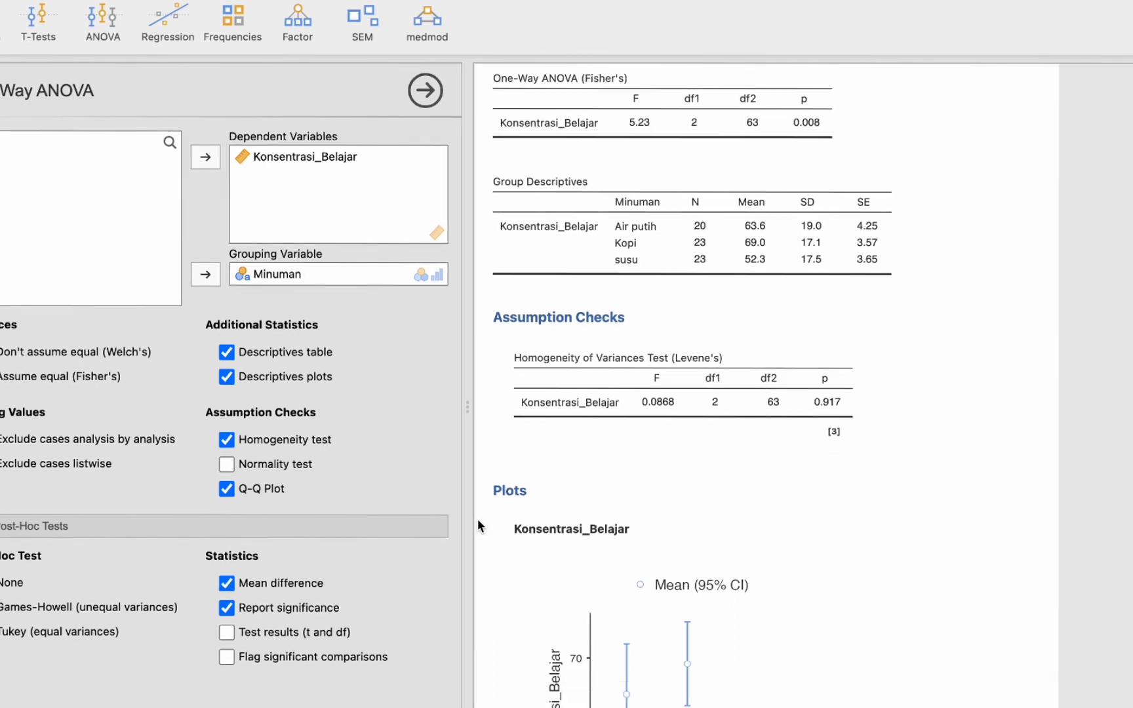
left_click(225, 633)
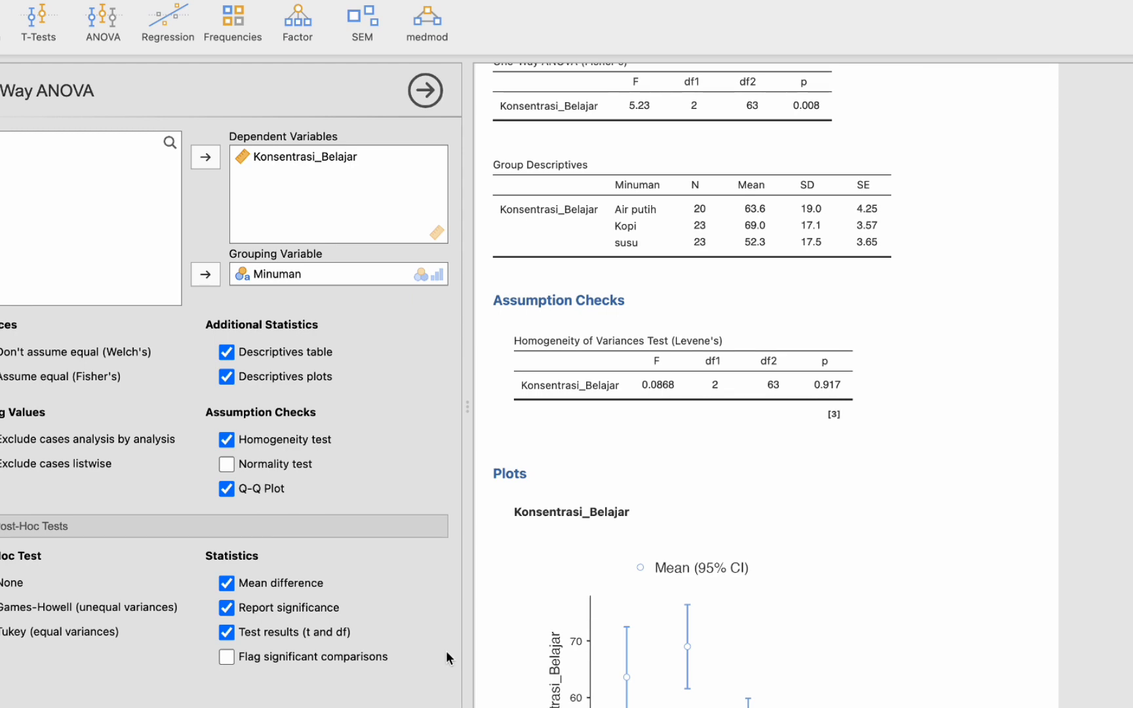
scroll(878, 661, "down", 10)
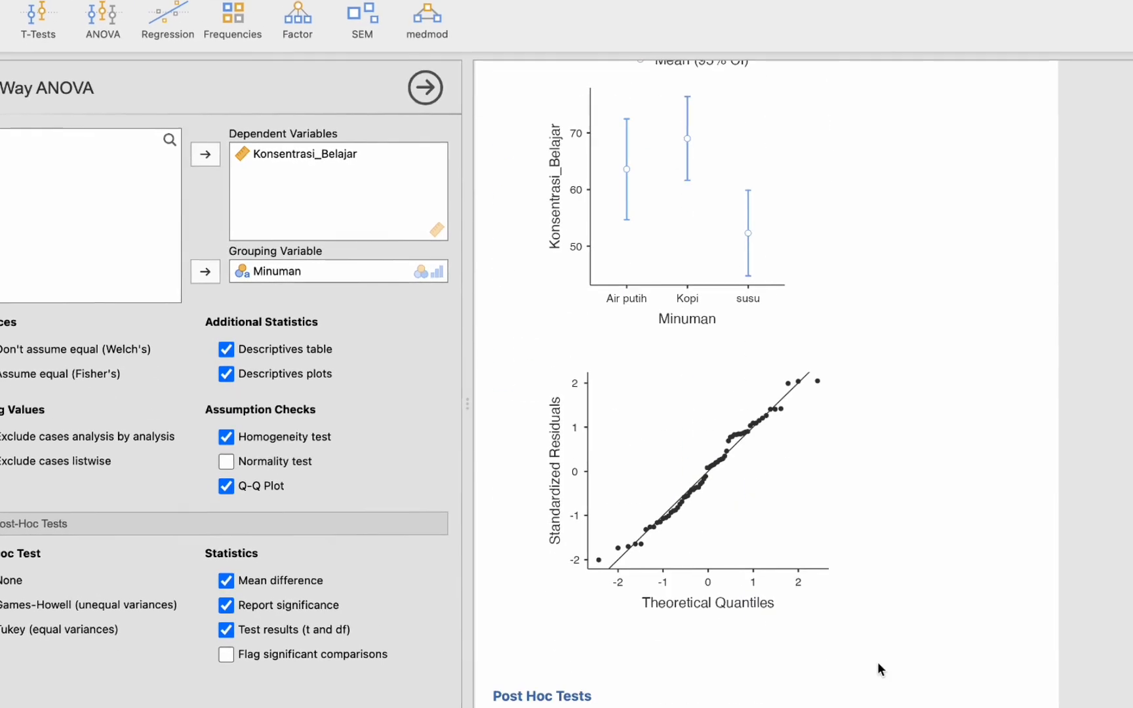
scroll(854, 588, "down", 5)
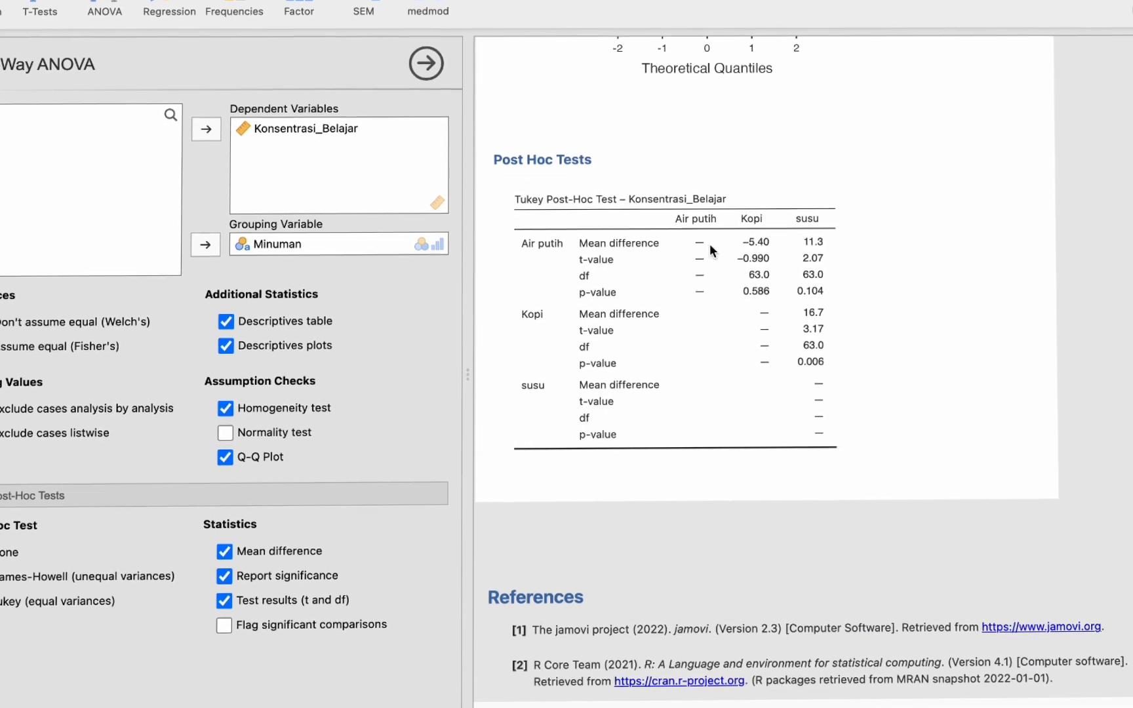